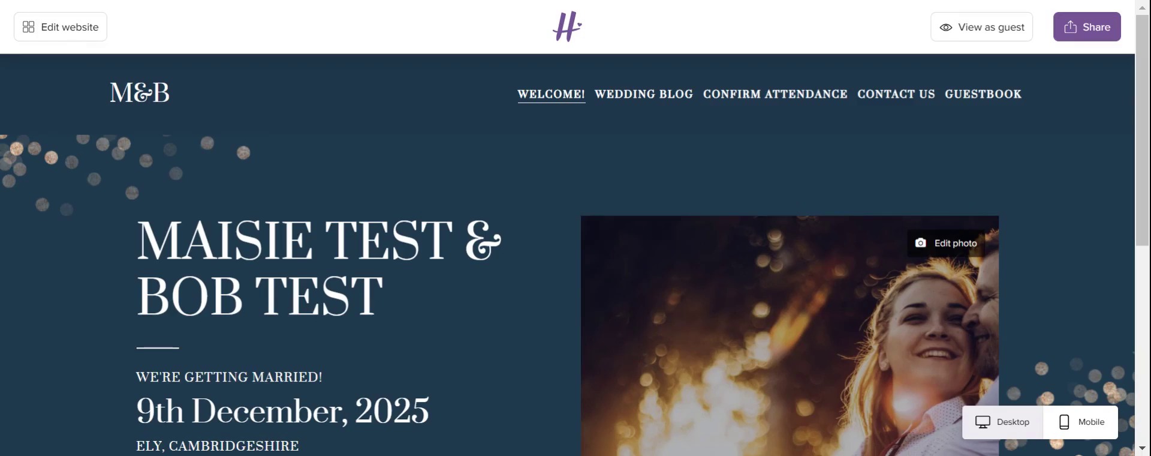
Step: Review the wedding website's Welcome page, from the couple's heading through the welcome message and back
scroll(576, 252, "down", 2)
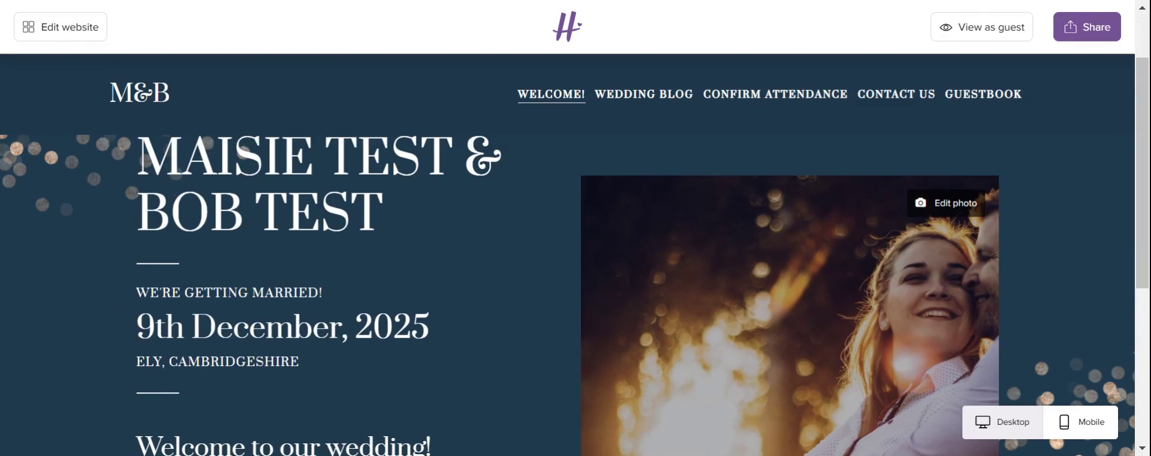
scroll(218, 387, "down", 5)
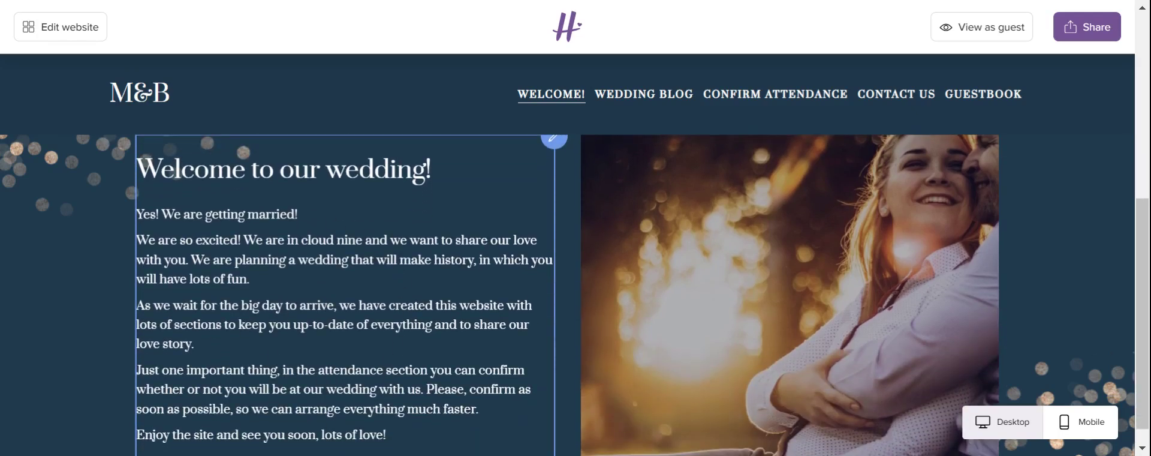
scroll(419, 263, "down", 1)
scroll(833, 279, "up", 2)
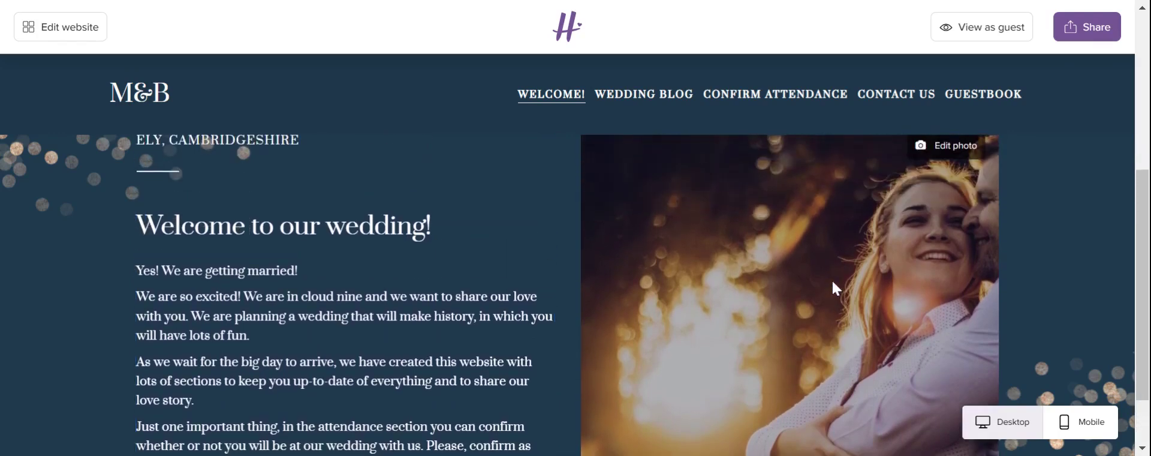
scroll(832, 279, "up", 3)
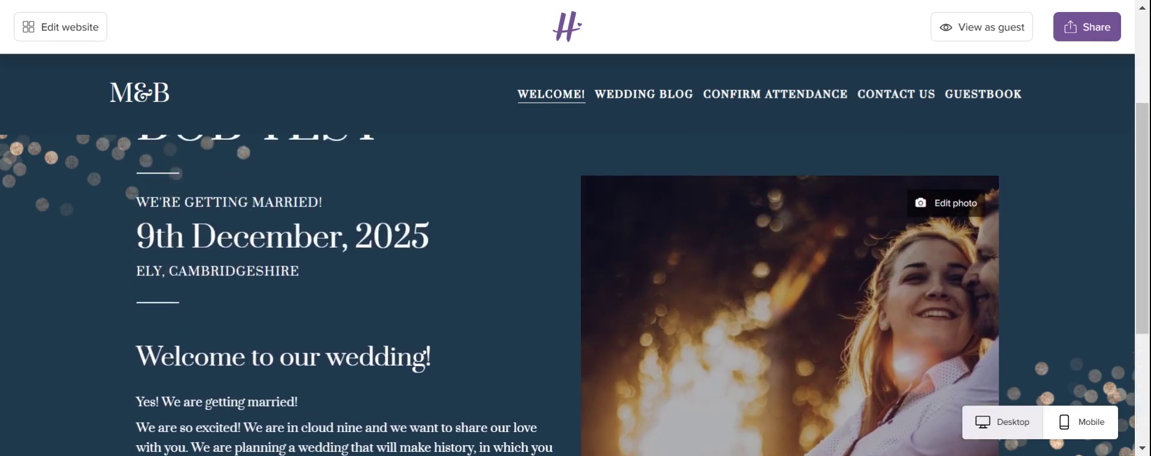
scroll(670, 104, "up", 3)
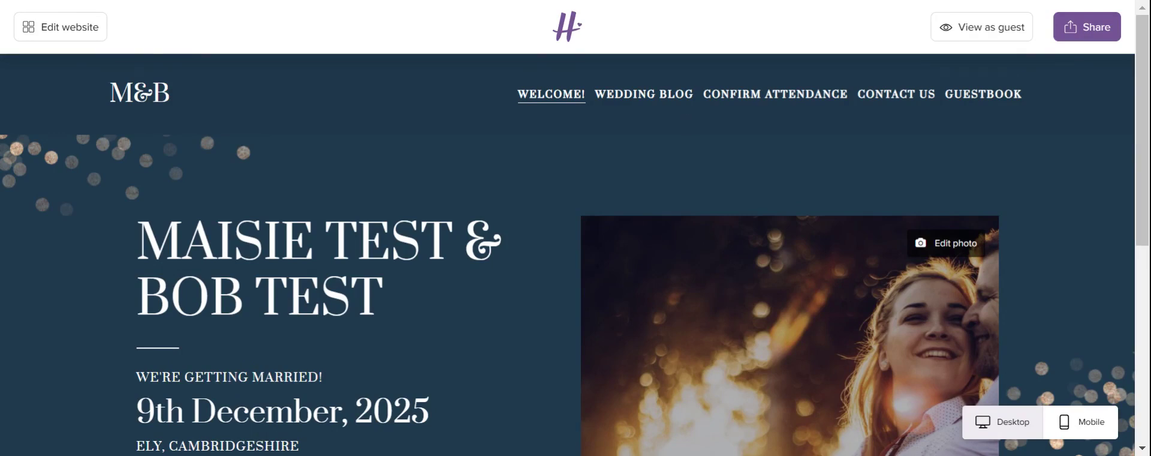
Step: Go to the Wedding Blog page, look over the title and description fields for a new entry, and close the form without saving
left_click(657, 99)
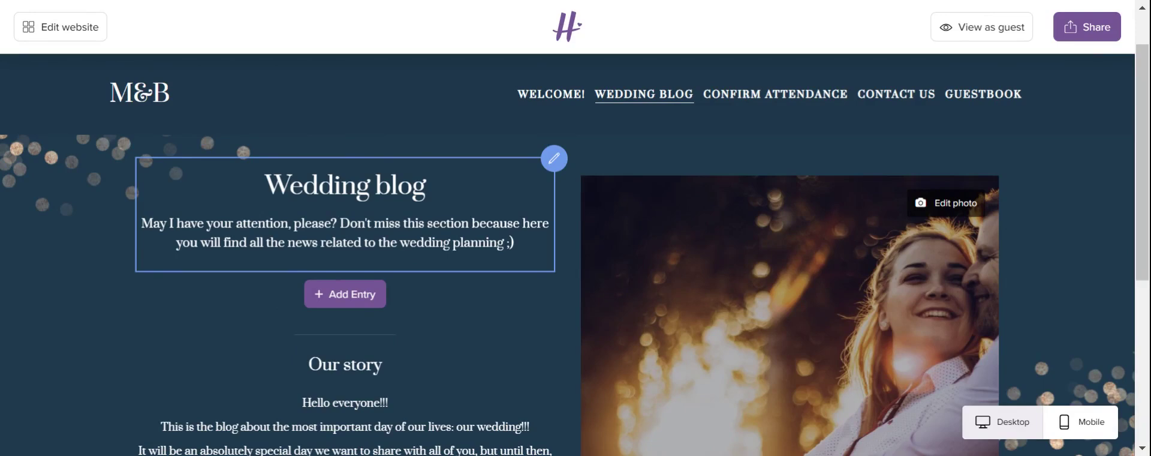
left_click(339, 309)
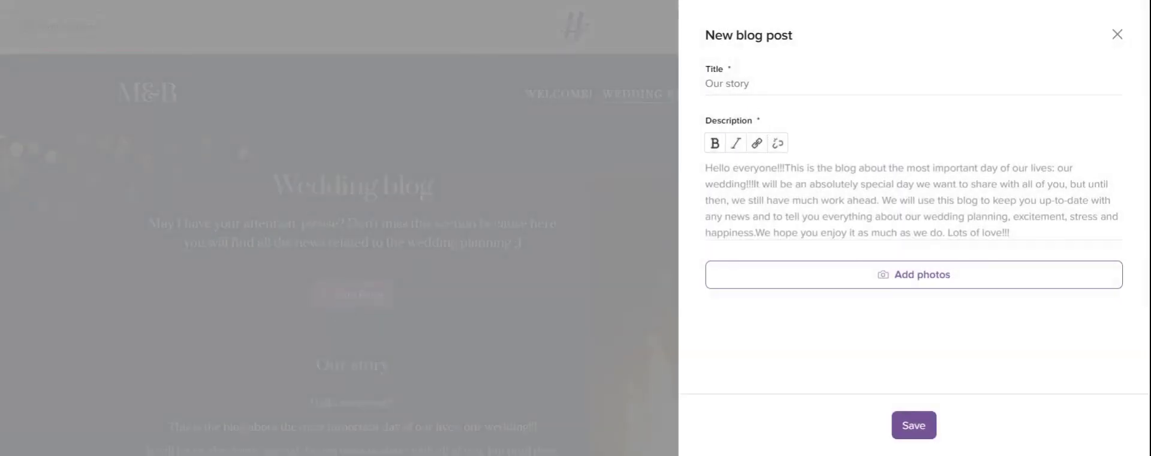
left_click(745, 84)
left_click(771, 180)
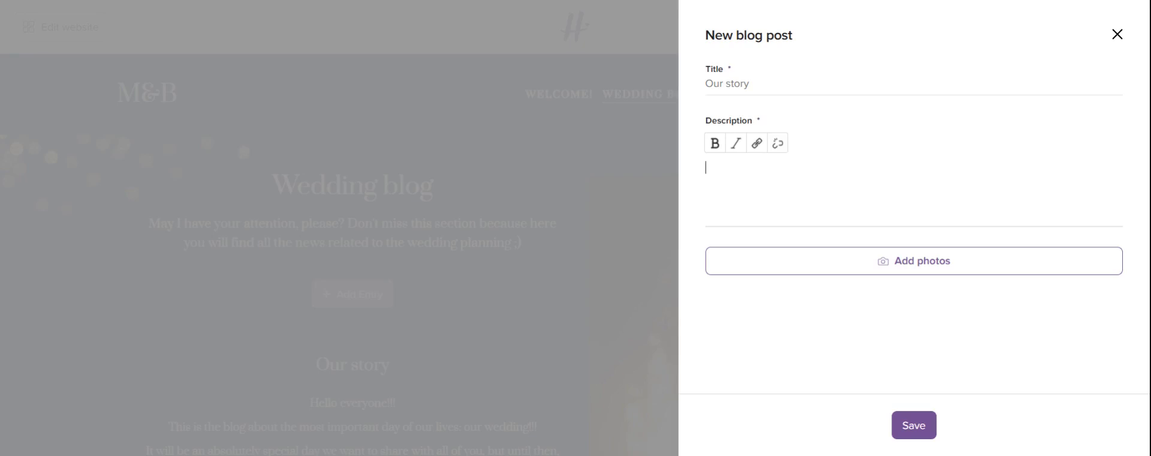
key("ctrl+v")
left_click(1116, 35)
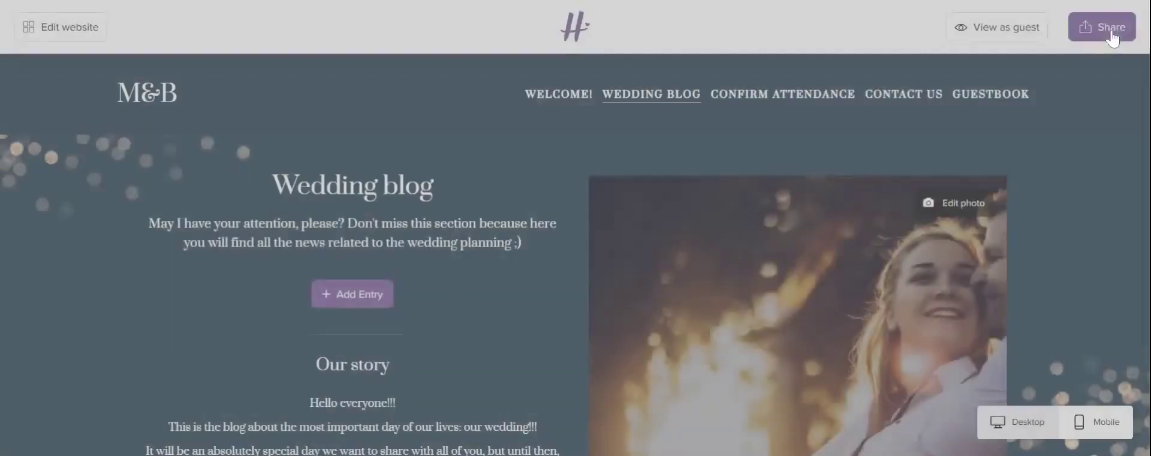
Step: Read through the "Our story" post on the Wedding Blog page down to the footer
scroll(735, 246, "down", 4)
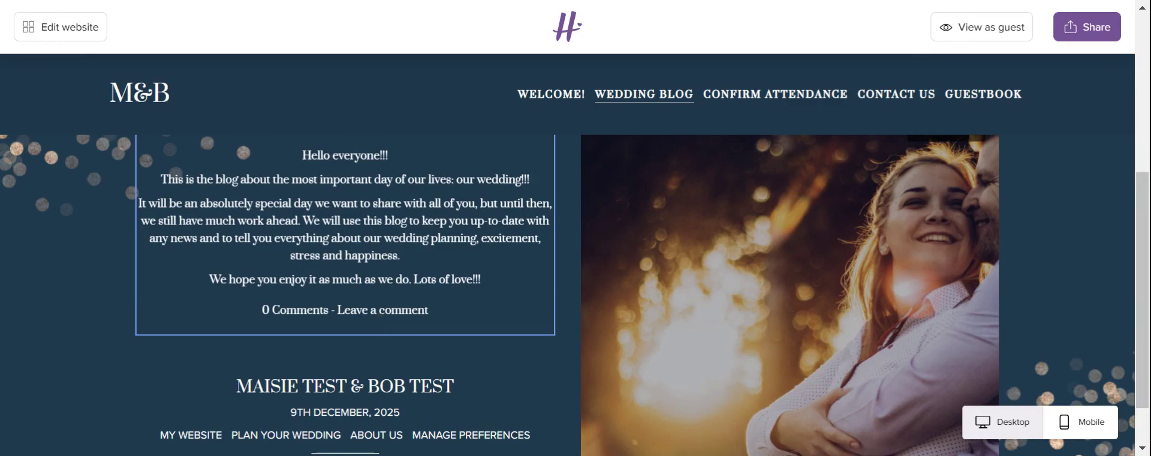
scroll(292, 398, "down", 1)
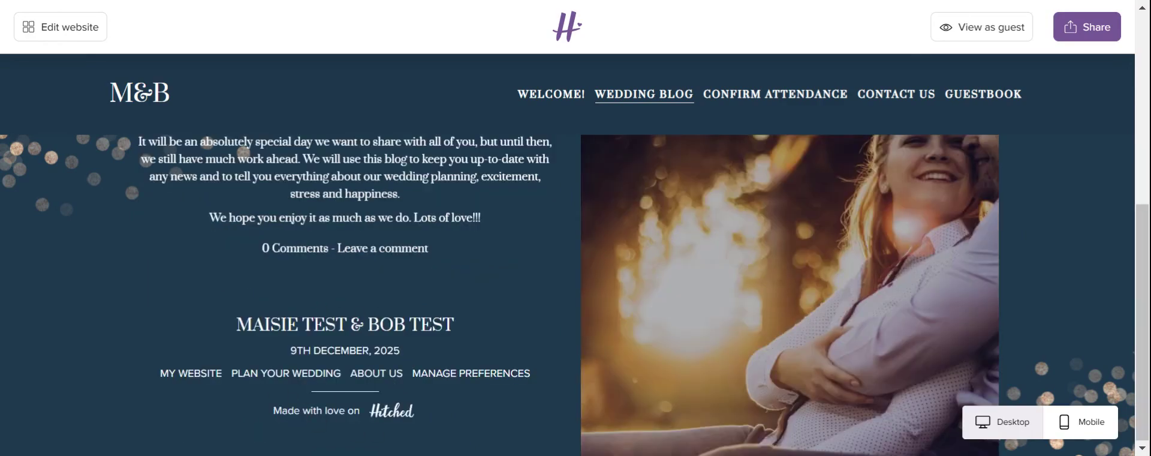
scroll(576, 254, "up", 6)
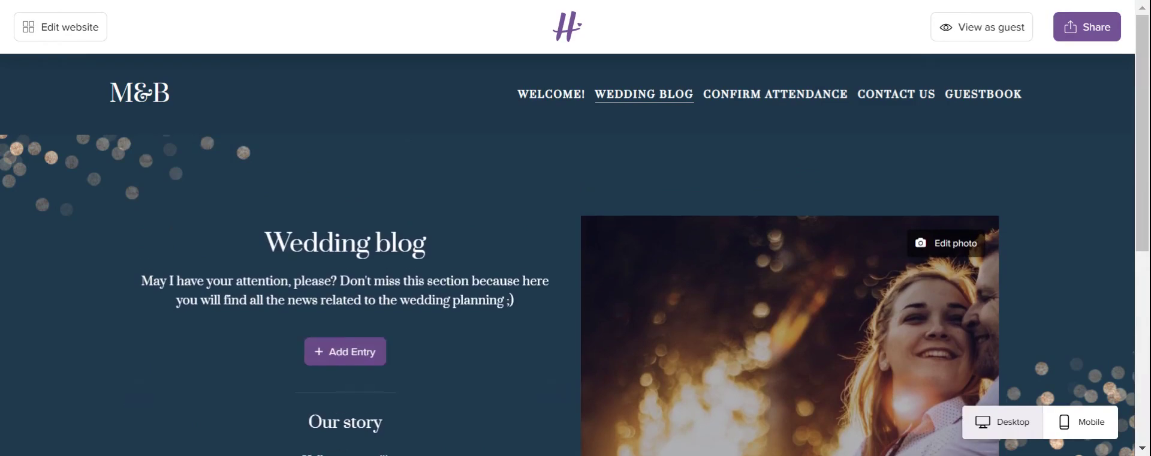
Step: Open the Confirm Attendance page and examine its guest search form with the name and surname fields
left_click(772, 102)
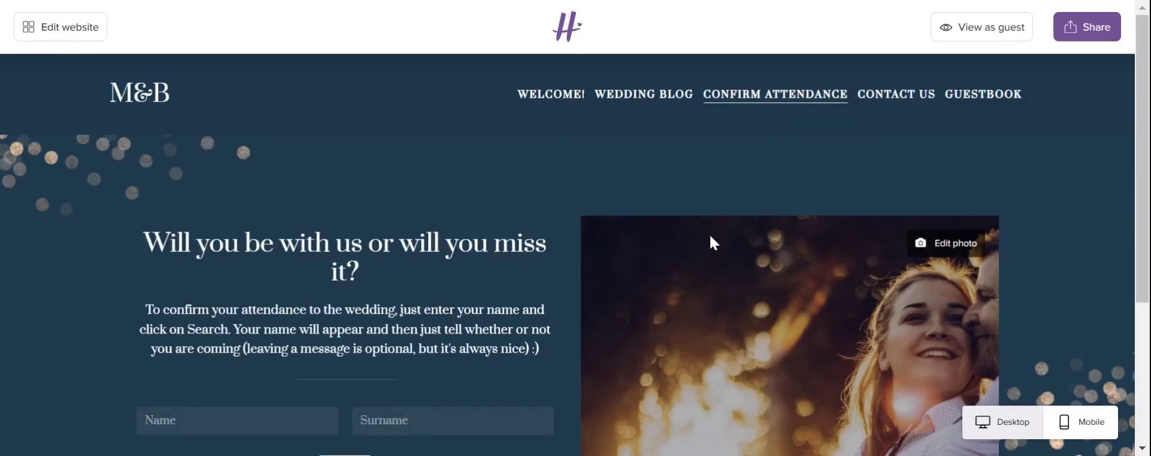
scroll(570, 246, "down", 1)
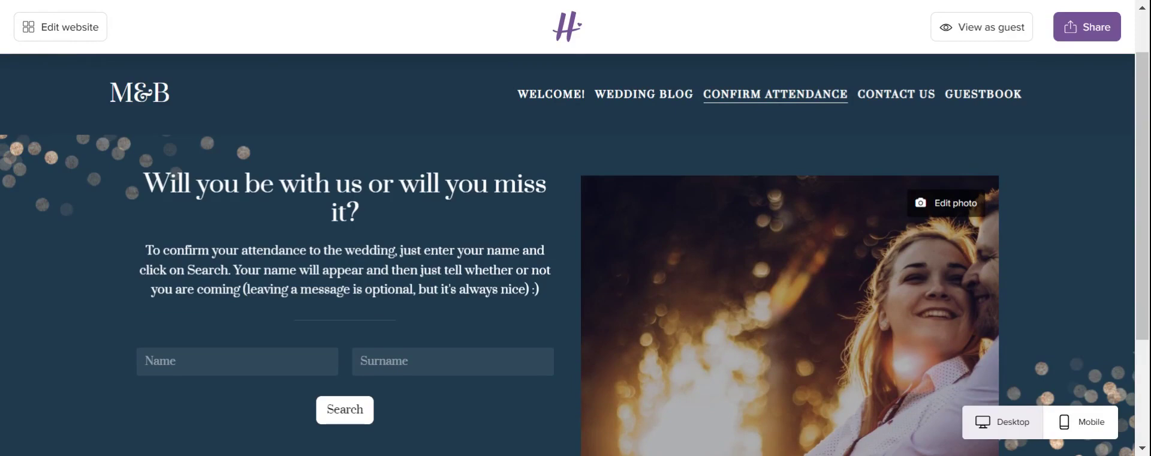
left_click(320, 362)
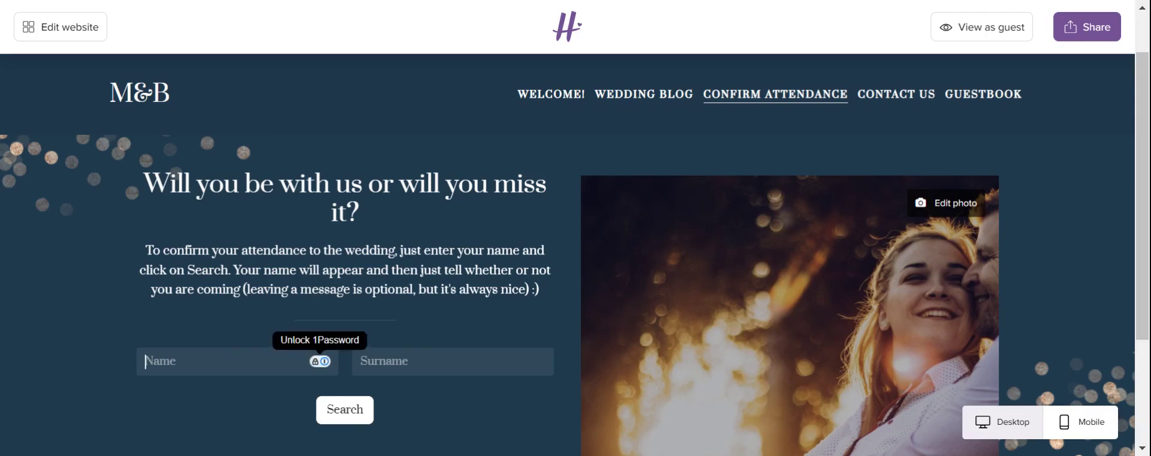
left_click(396, 362)
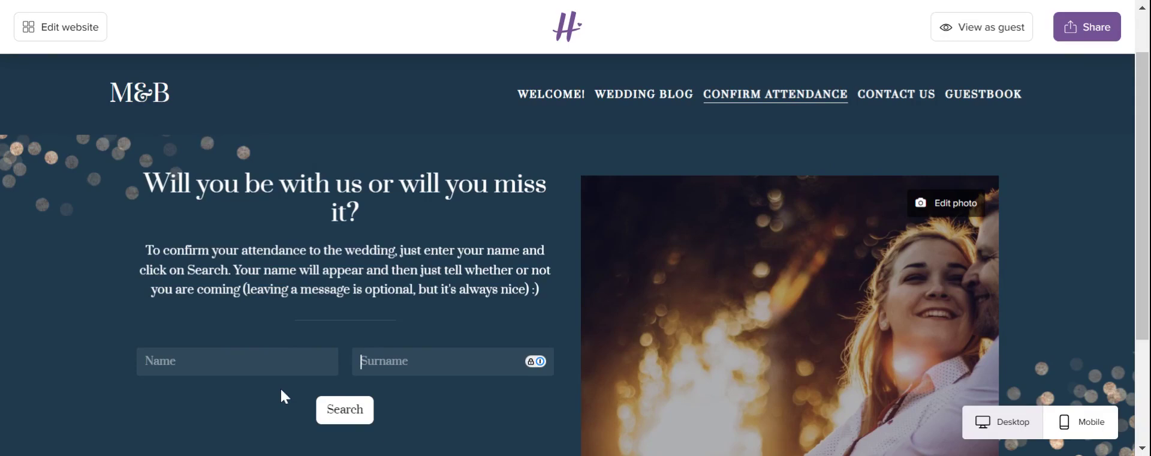
scroll(280, 388, "down", 2)
scroll(902, 107, "up", 2)
Step: Open the Contact Us page and examine its question form from the name field down to the Send option
left_click(902, 107)
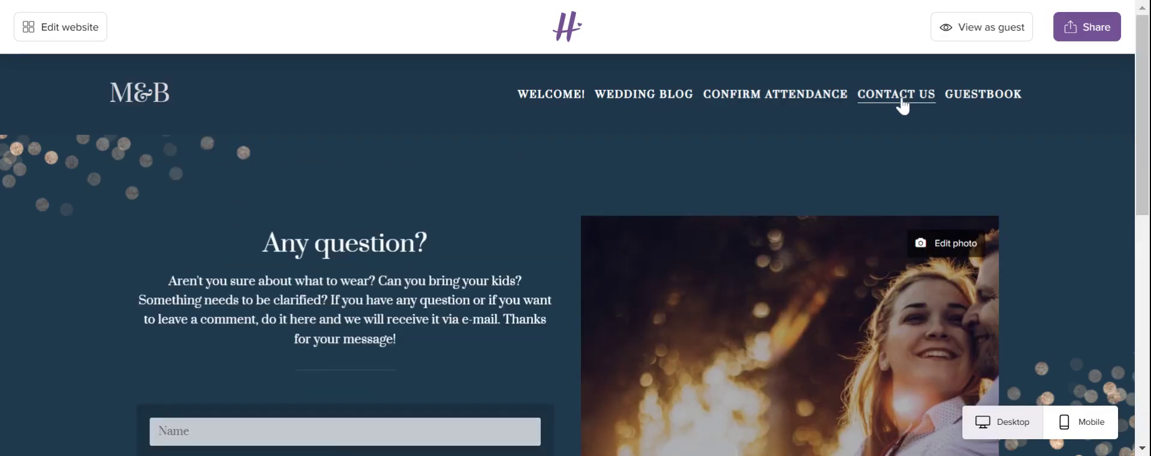
scroll(432, 340, "down", 3)
scroll(432, 340, "up", 1)
scroll(345, 300, "down", 1)
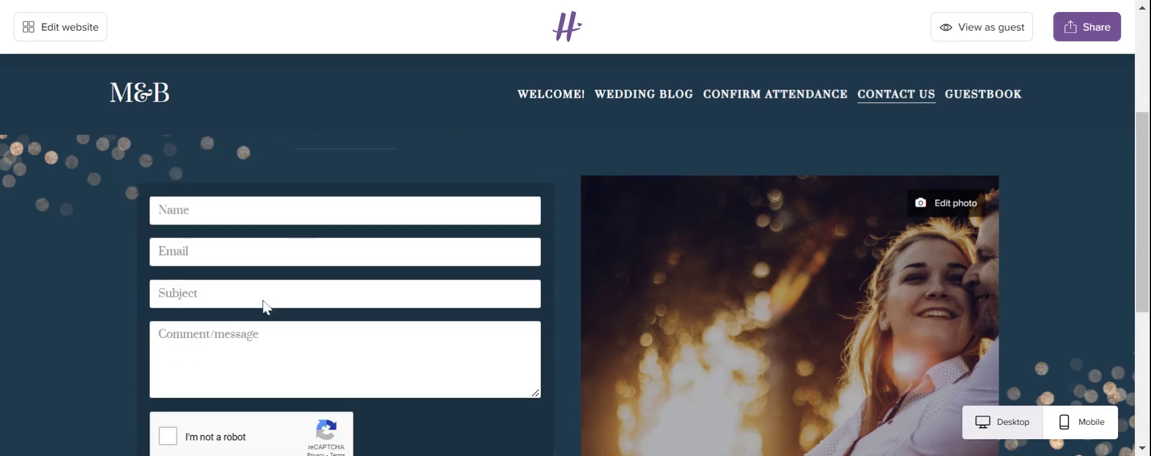
scroll(265, 303, "down", 2)
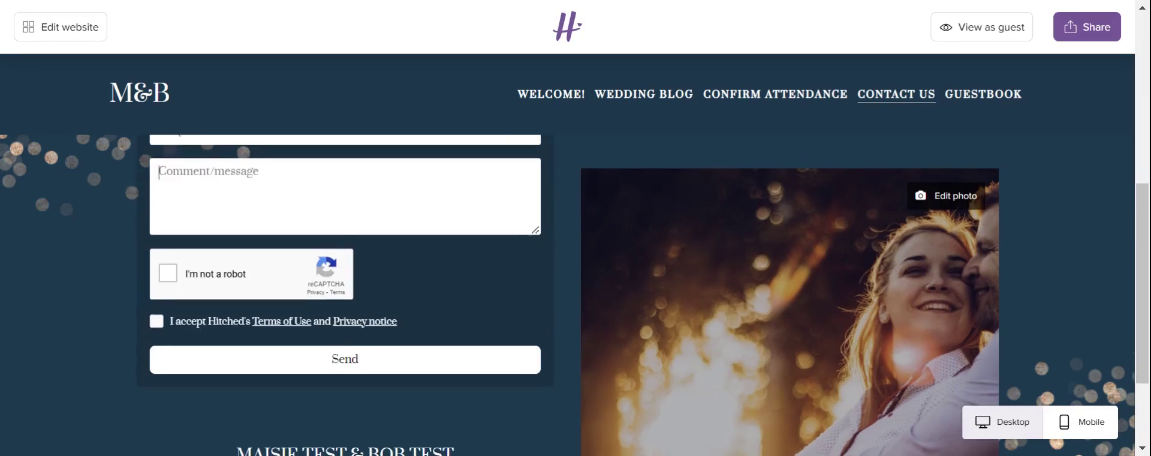
scroll(345, 300, "up", 3)
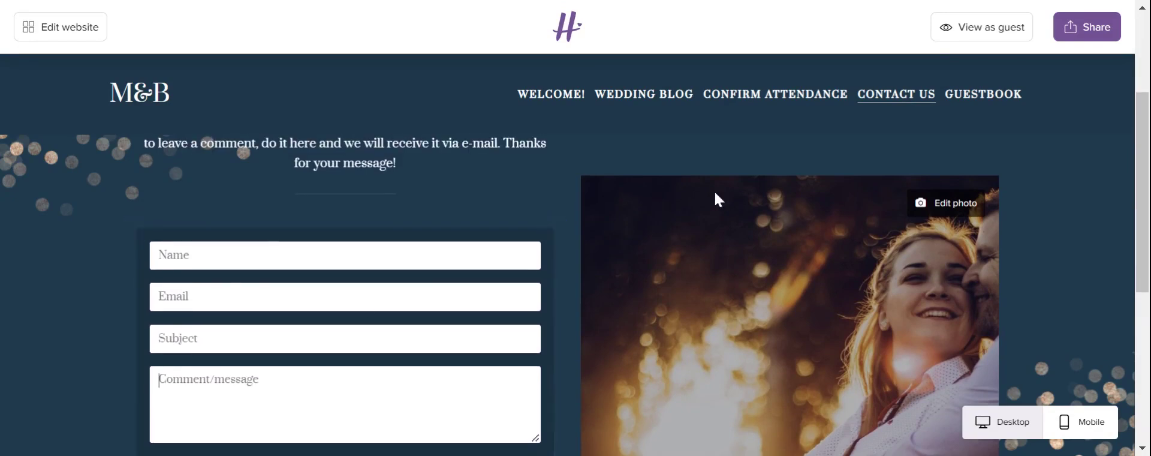
Step: Open the Guestbook page and review its message form through to the end
left_click(996, 96)
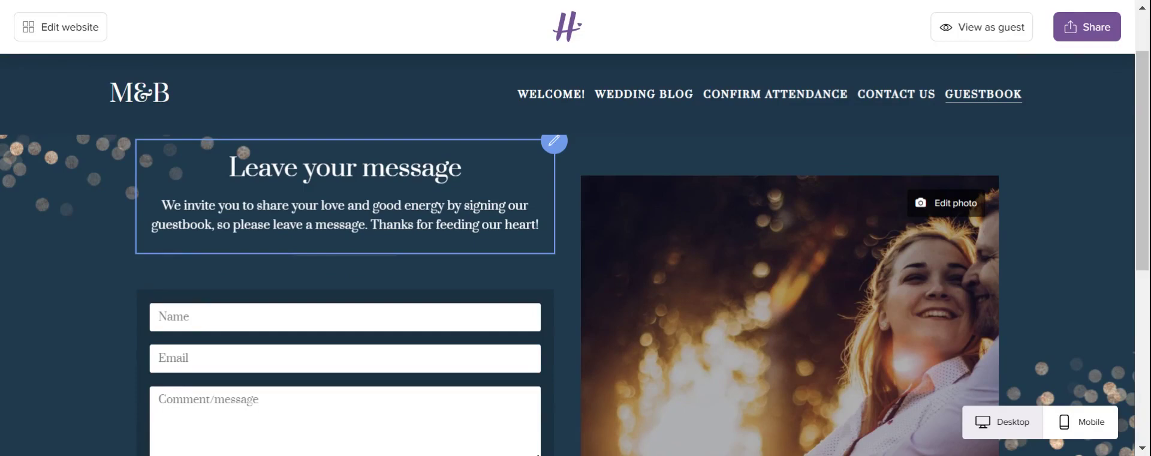
scroll(345, 294, "down", 5)
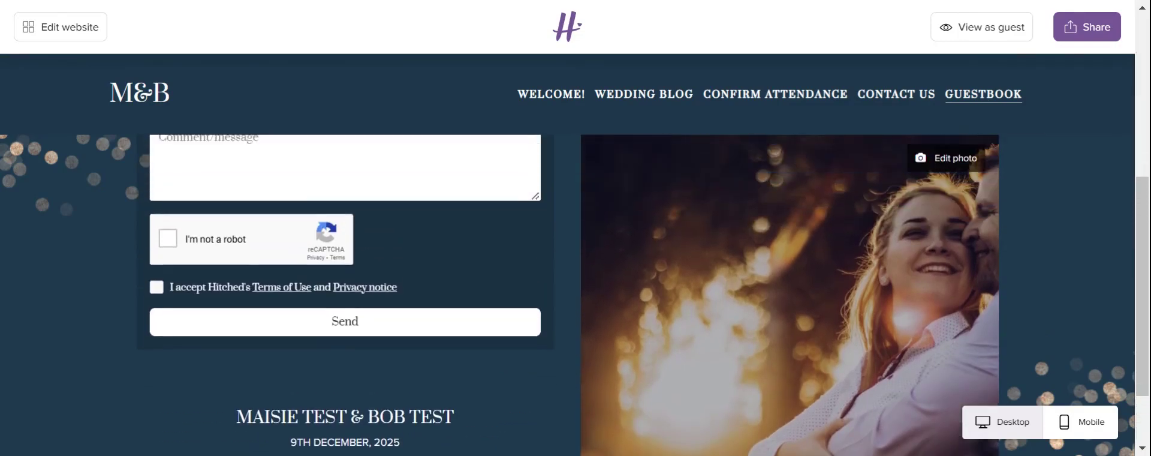
scroll(345, 240, "up", 5)
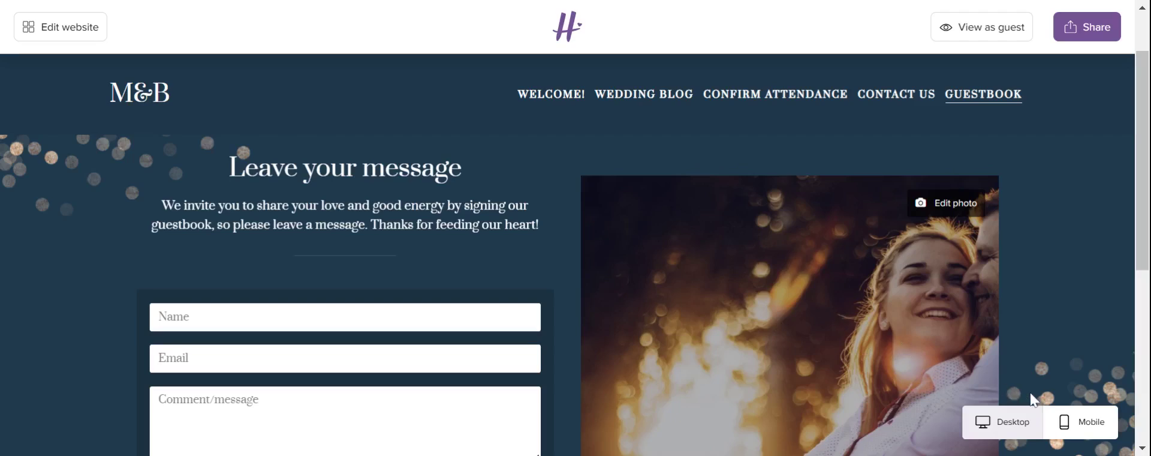
Step: Preview the Guestbook page in the mobile layout down to the footer, and return to the desktop layout
left_click(1091, 423)
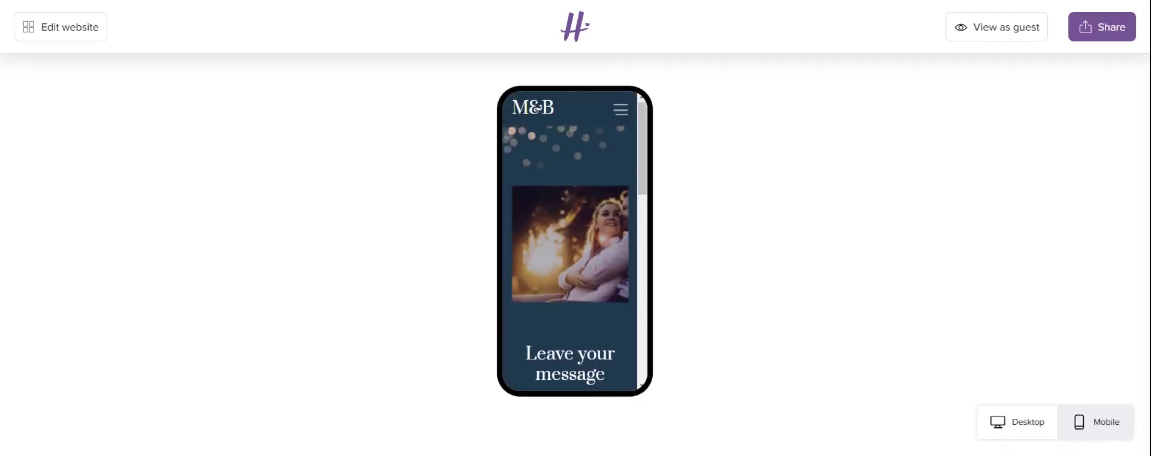
scroll(570, 257, "down", 4)
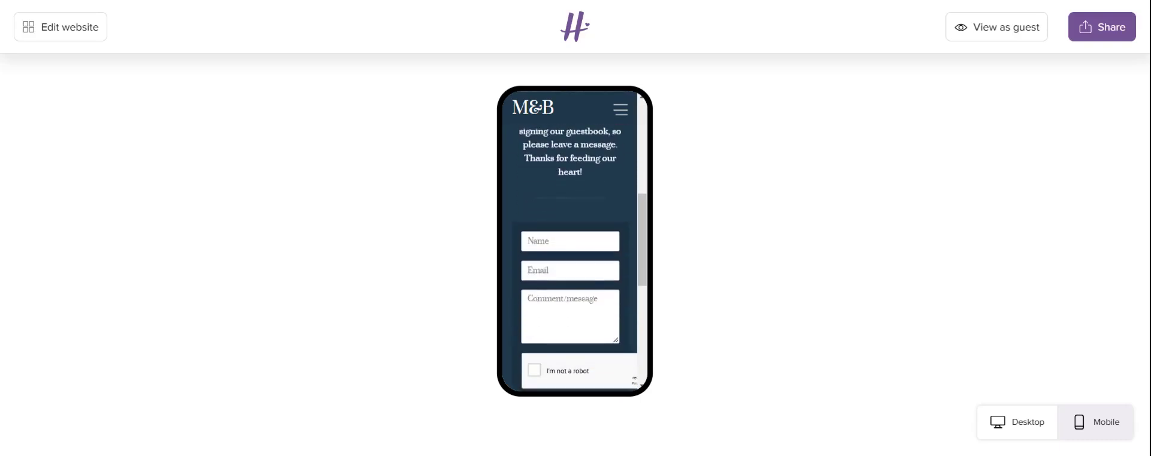
scroll(576, 258, "down", 5)
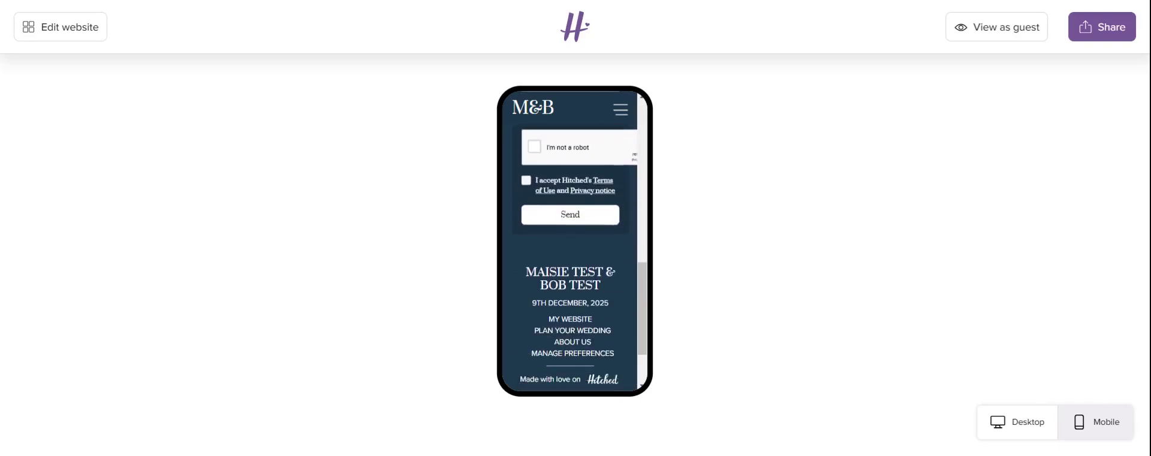
left_click(1026, 423)
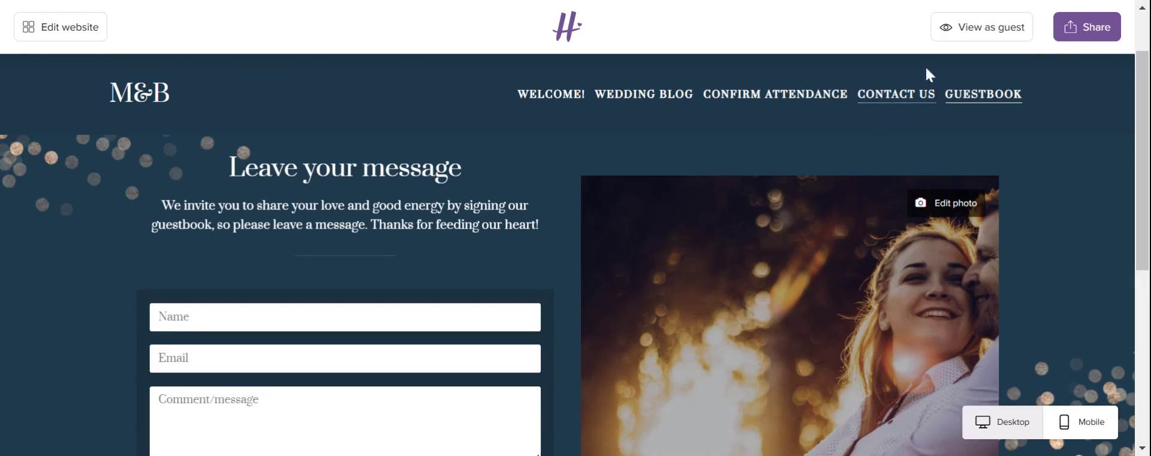
Step: Preview the website as a guest, look through the Welcome page, and return to editing mode
left_click(977, 36)
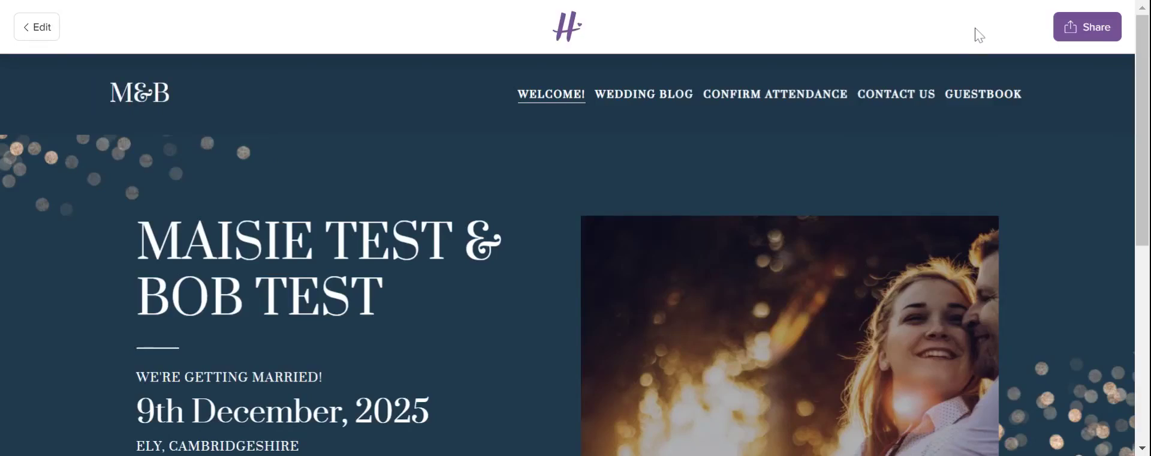
scroll(909, 162, "down", 6)
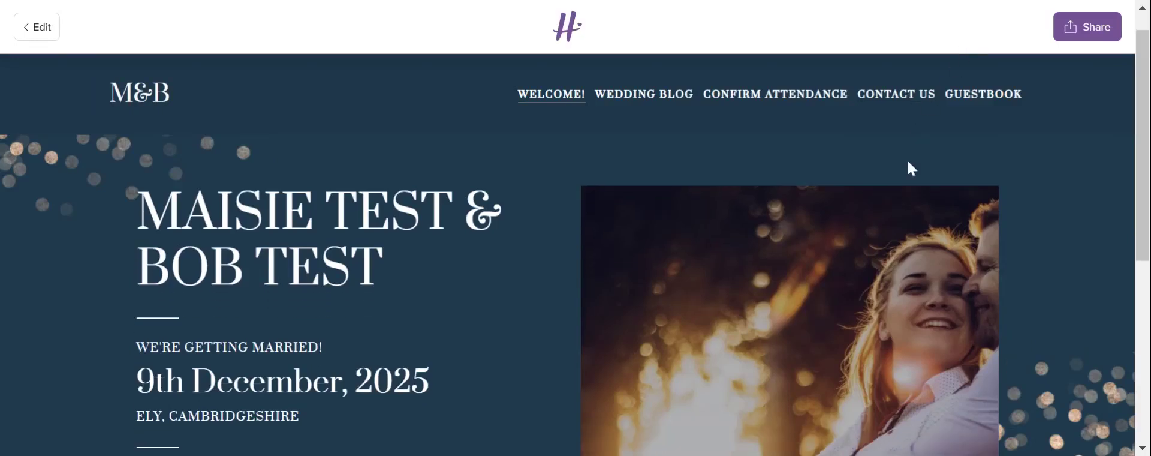
scroll(845, 184, "up", 1)
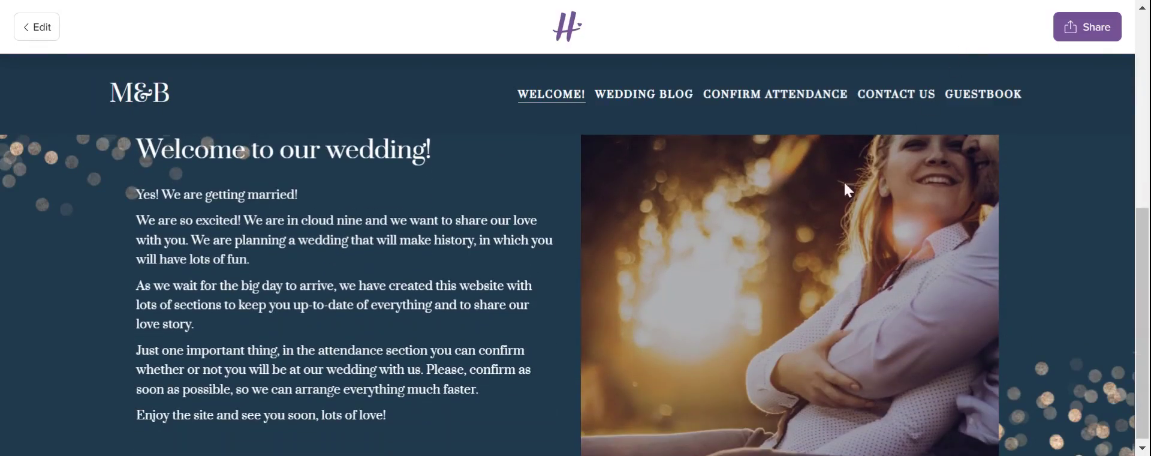
scroll(532, 210, "up", 4)
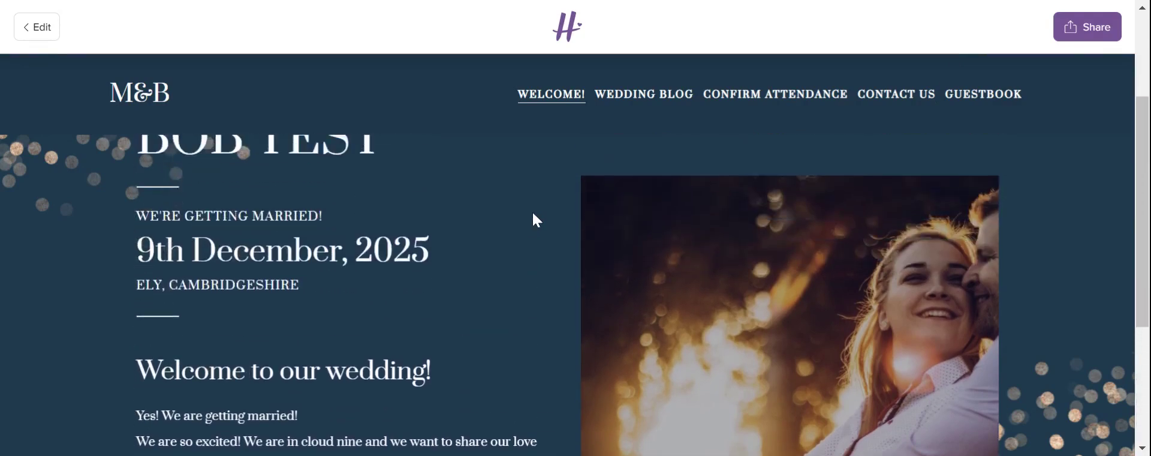
scroll(532, 211, "up", 2)
left_click(48, 30)
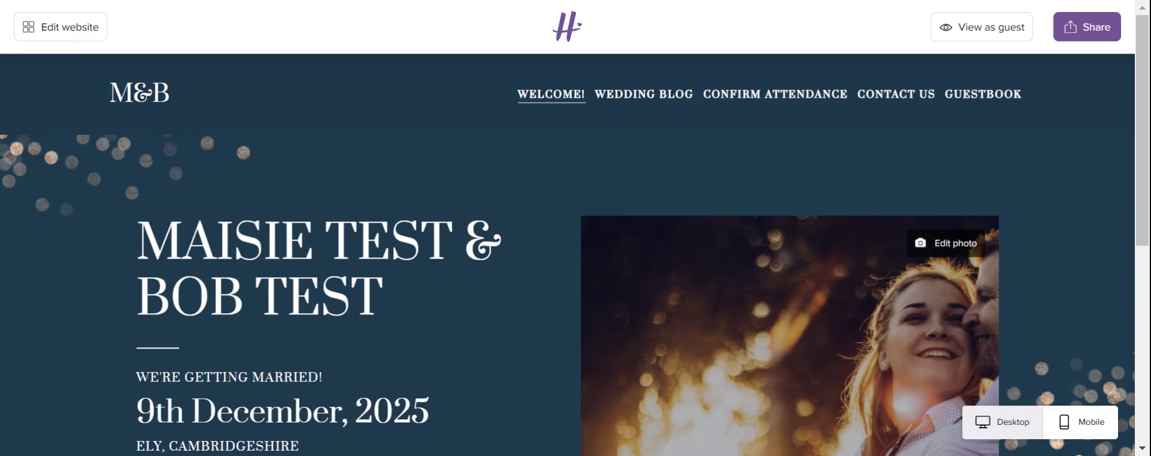
Step: Open the website's design settings, try light blue and pale yellow, and set the primary background colour to purple
left_click(74, 34)
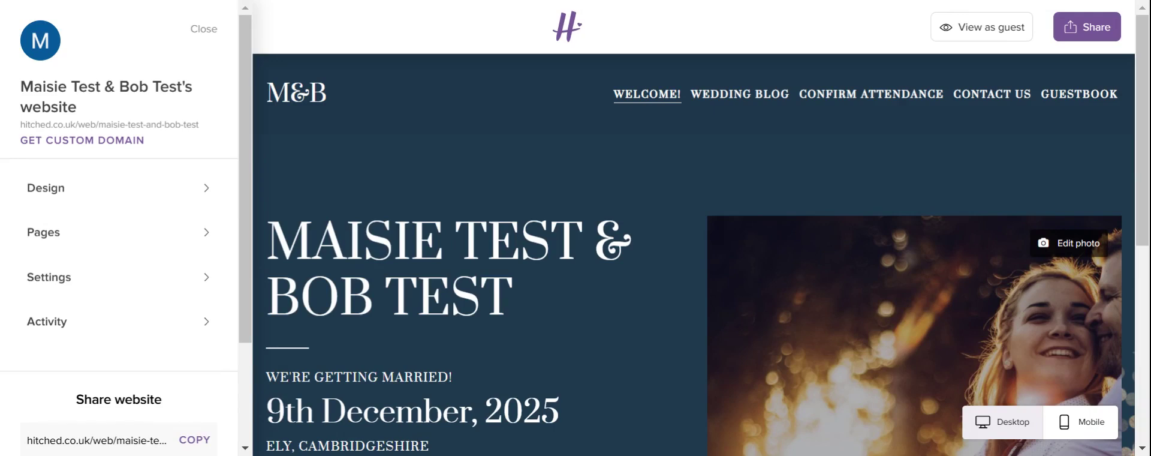
left_click(96, 194)
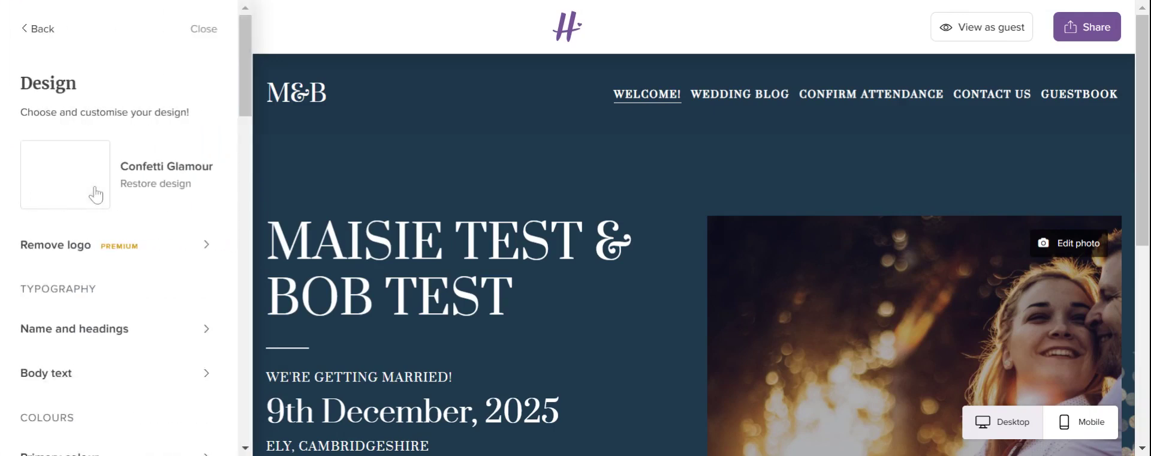
scroll(162, 256, "down", 3)
left_click(162, 257)
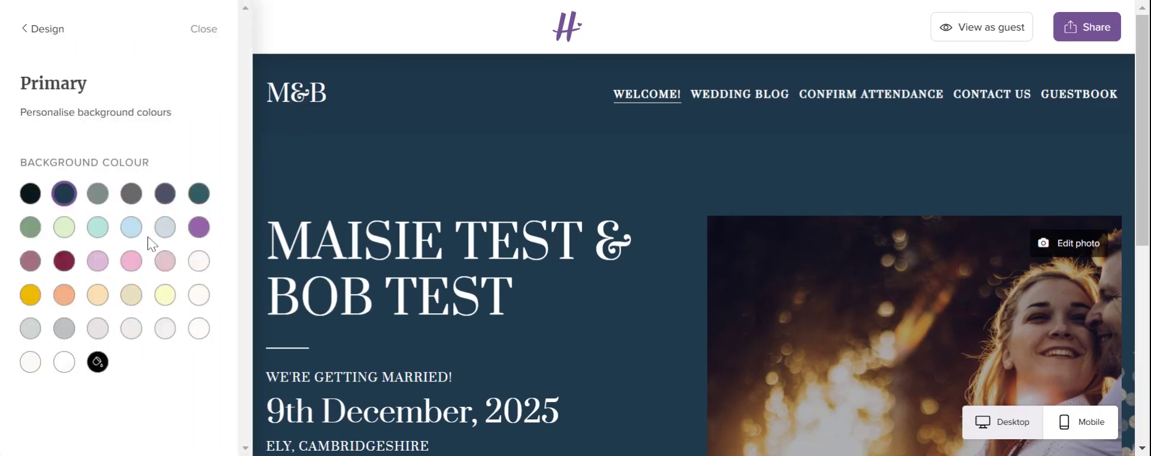
left_click(131, 228)
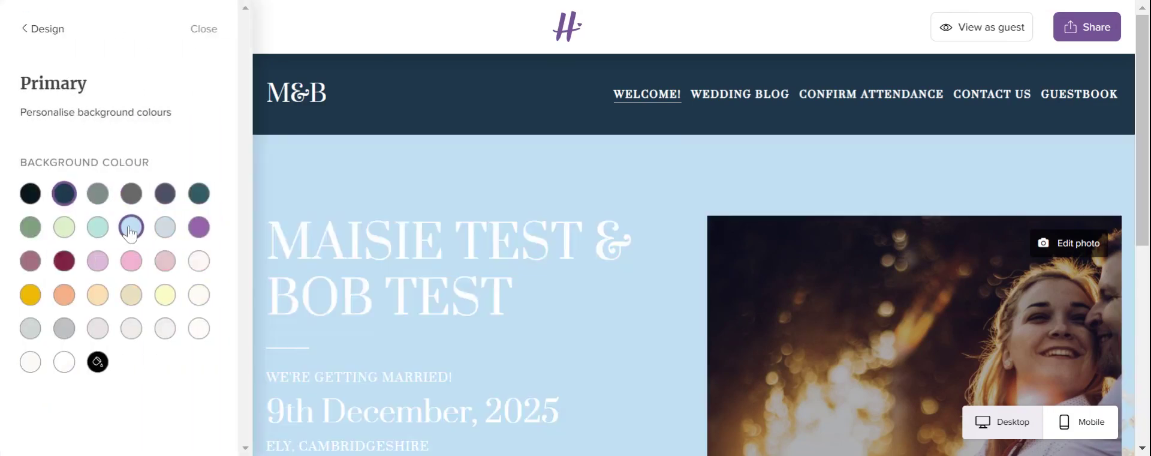
left_click(165, 294)
left_click(200, 229)
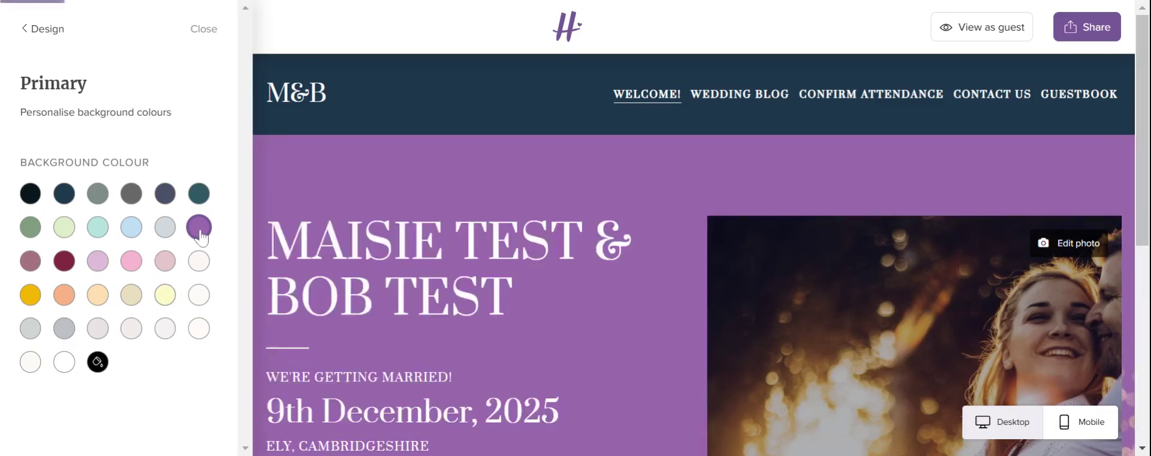
left_click(39, 30)
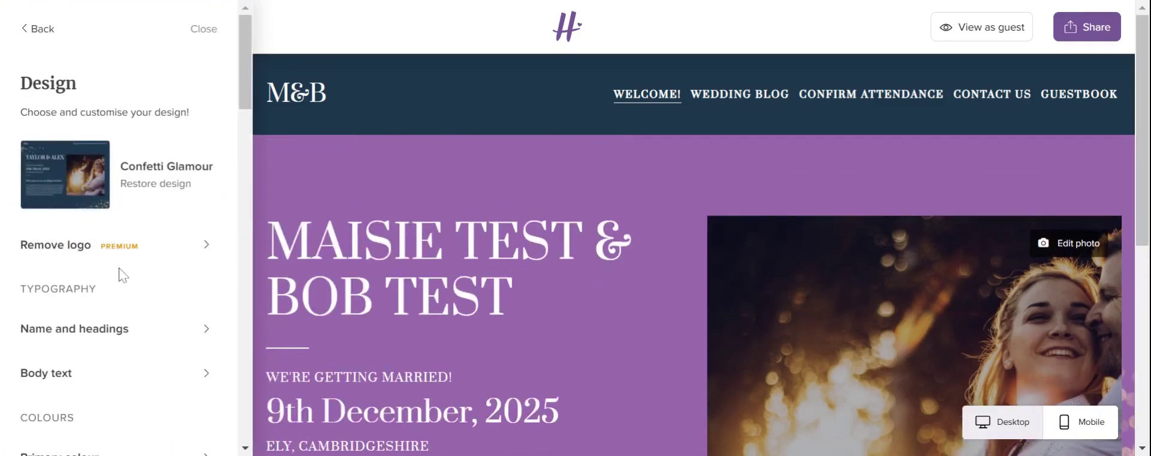
Step: Set the name and headings typography to Bodoni, and apply a light design with a white background from the full design collection
left_click(131, 336)
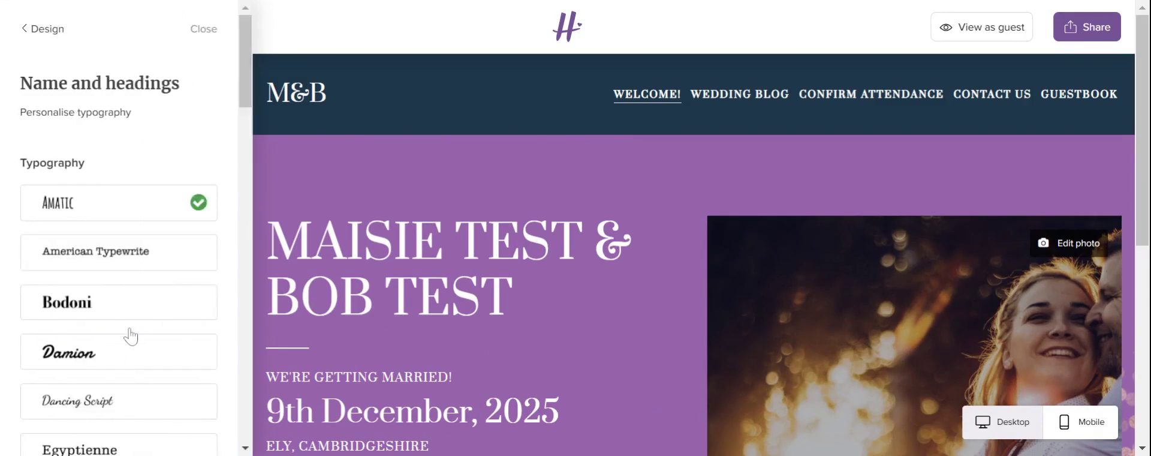
left_click(155, 258)
left_click(154, 311)
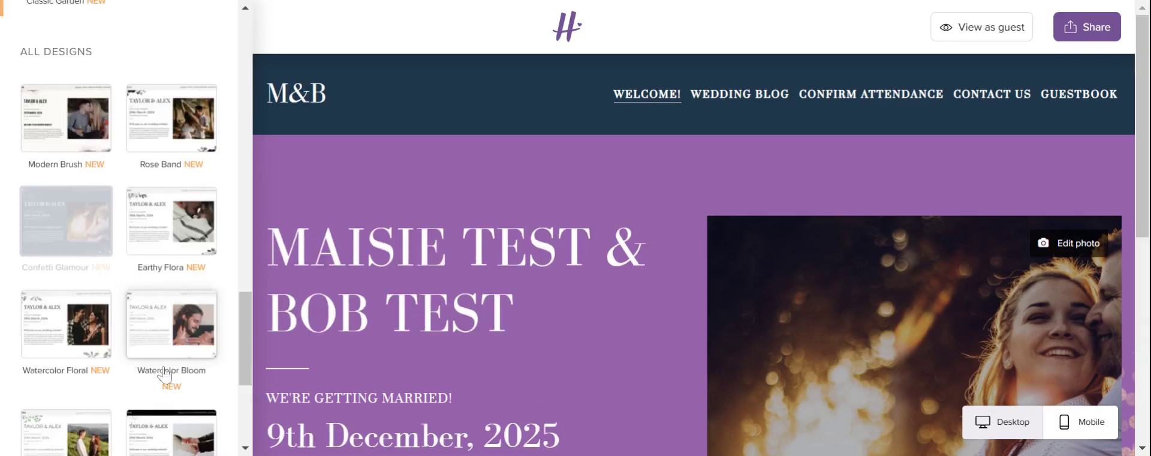
left_click(162, 124)
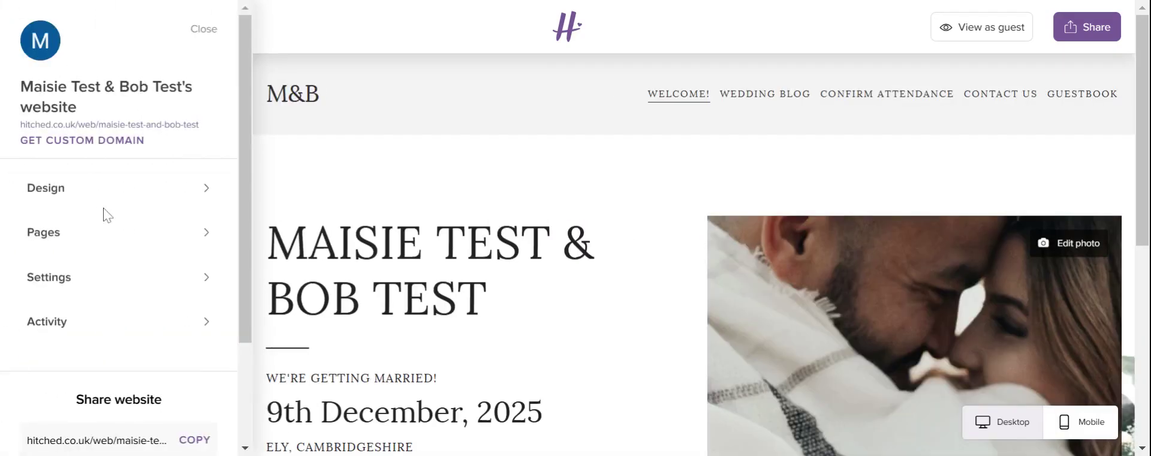
Step: Open the website's page list and examine the page types available to add, from Wedding blog to WedShoots
left_click(71, 234)
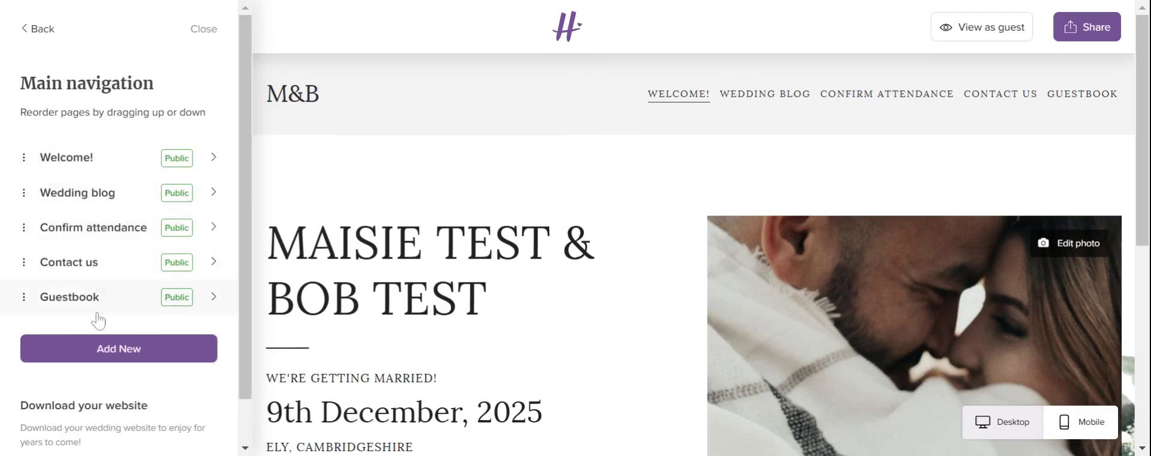
scroll(117, 350, "down", 2)
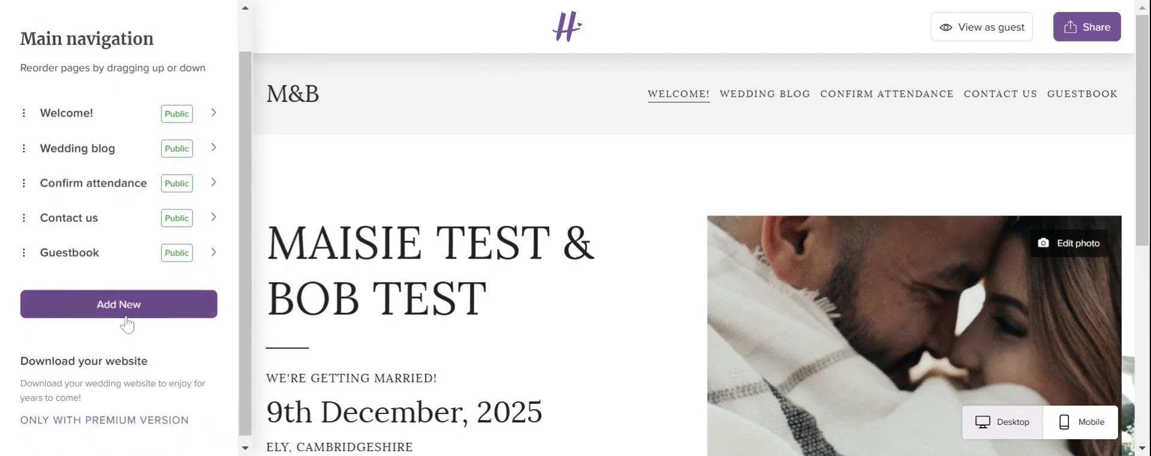
left_click(127, 316)
scroll(127, 318, "down", 2)
scroll(127, 324, "down", 1)
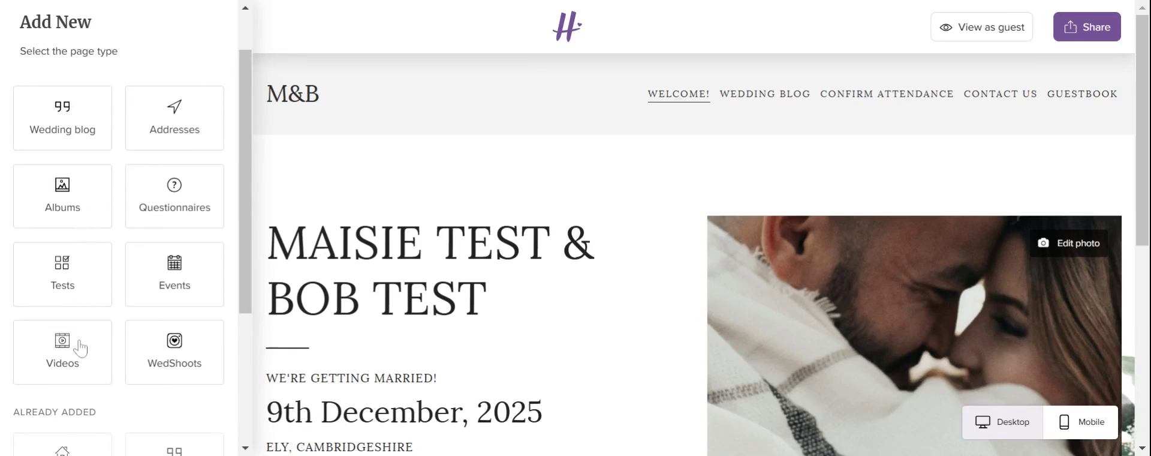
scroll(78, 350, "down", 2)
scroll(80, 352, "up", 2)
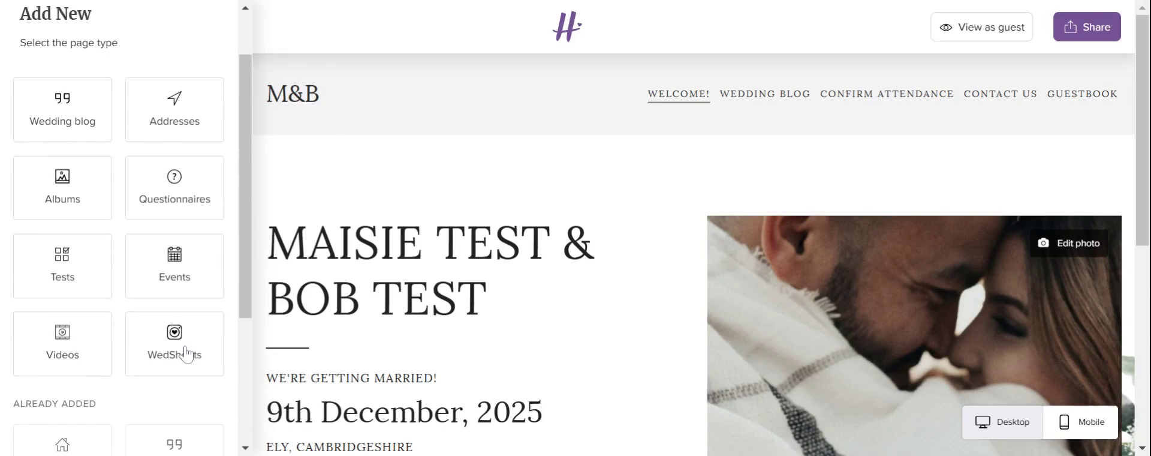
scroll(84, 120, "up", 1)
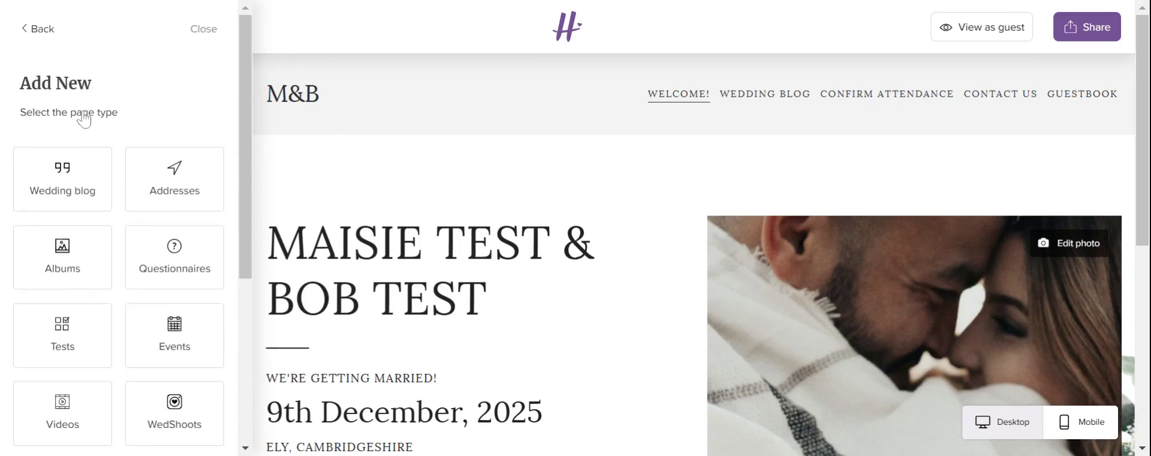
Step: Return to the existing pages, review the main navigation list, and go back to the website's editing overview
left_click(36, 30)
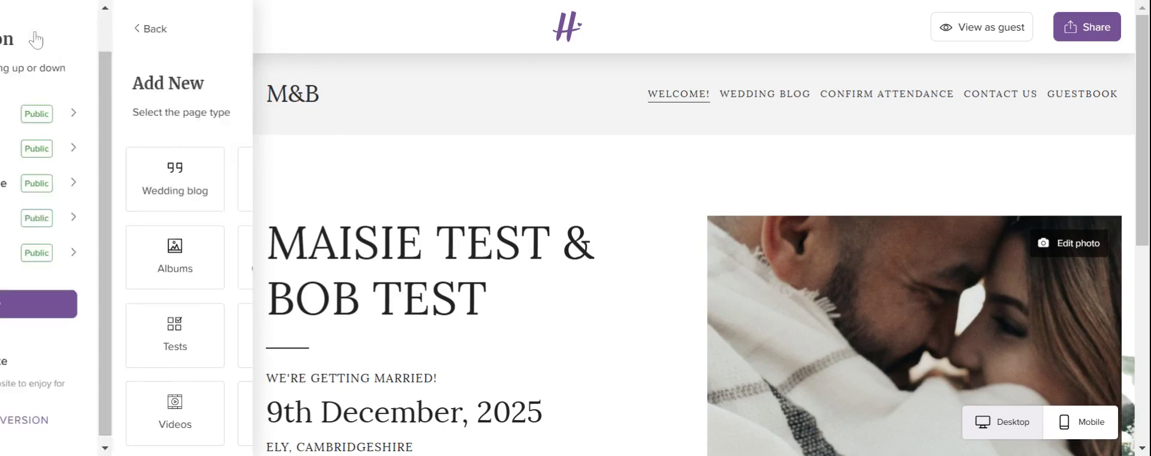
scroll(96, 224, "down", 1)
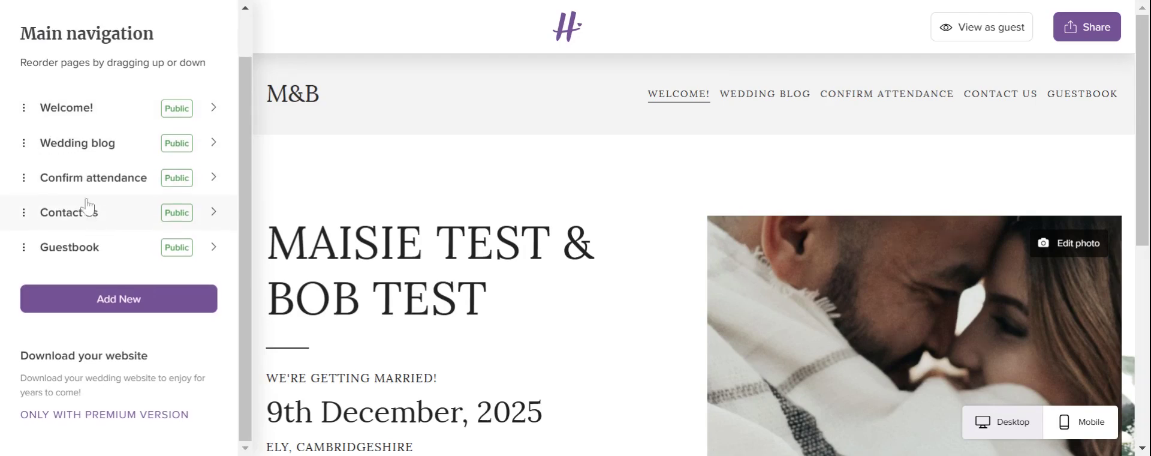
scroll(60, 311, "up", 1)
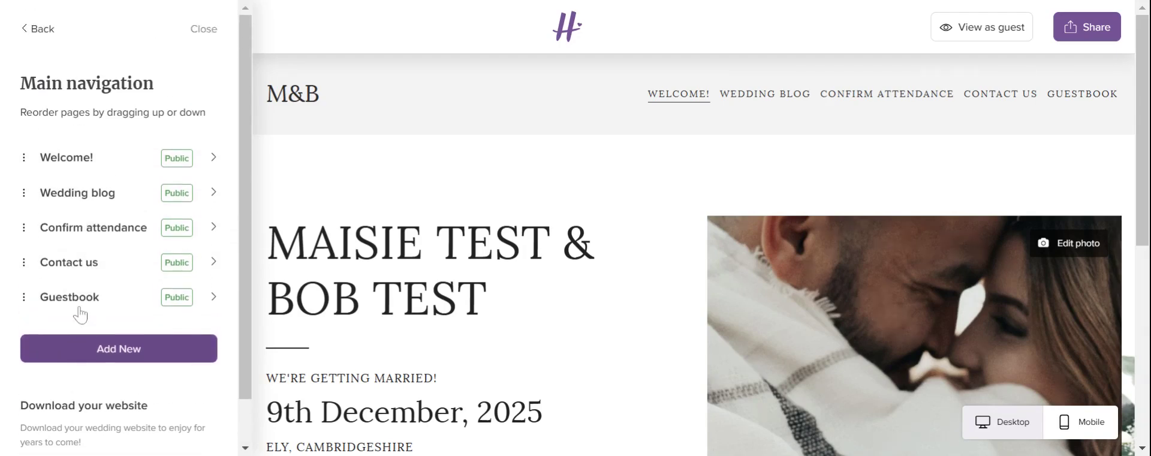
left_click(37, 30)
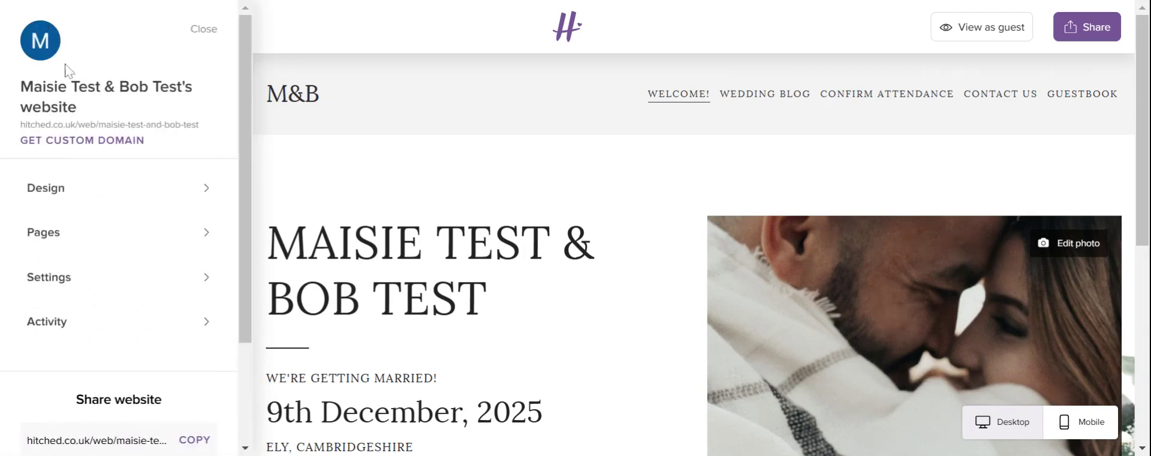
Step: Review the website settings, from the wedding details down to the domain, privacy and more options, and return to the editing overview
left_click(96, 278)
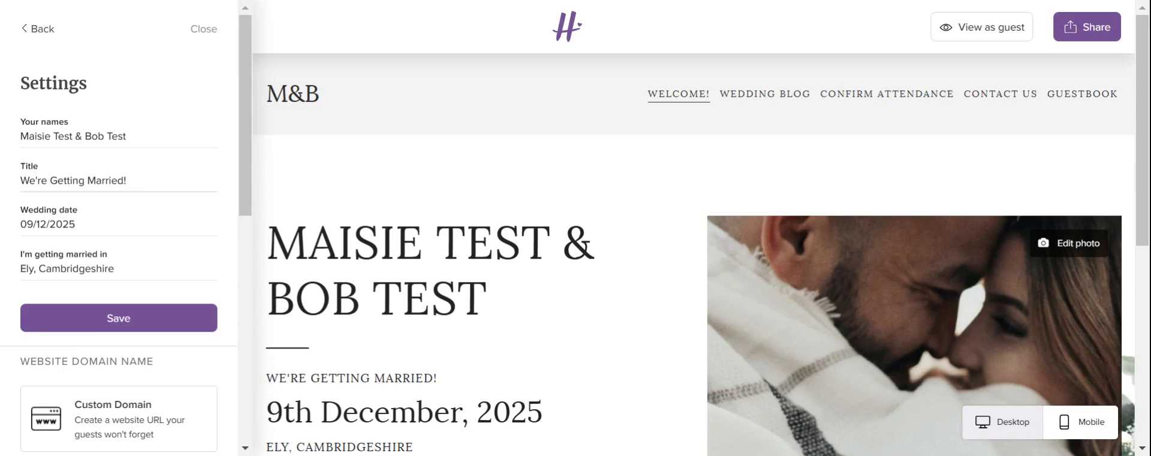
scroll(102, 218, "down", 6)
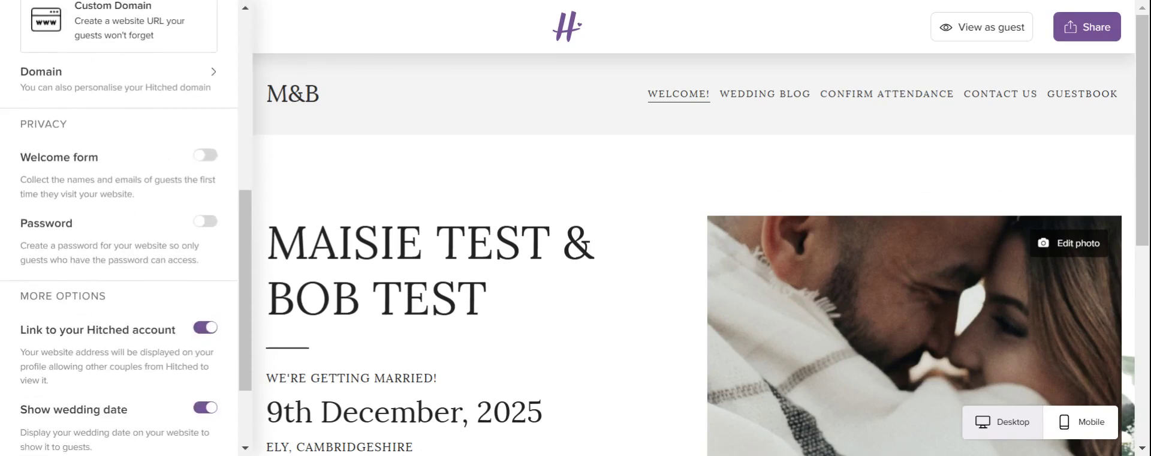
scroll(102, 218, "up", 6)
left_click(30, 28)
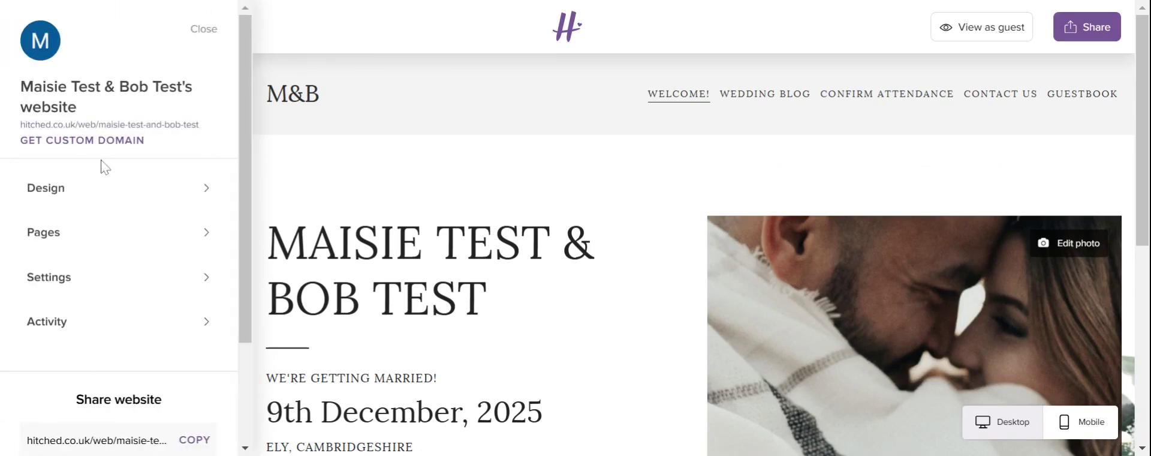
Step: Open the website's activity section and look over its news view alongside the Welcome page
left_click(87, 323)
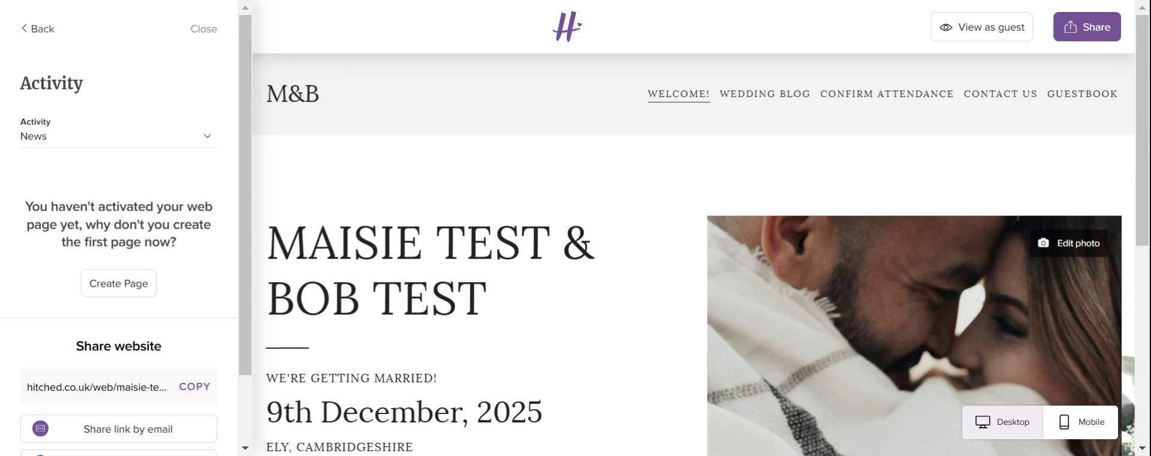
scroll(566, 330, "down", 5)
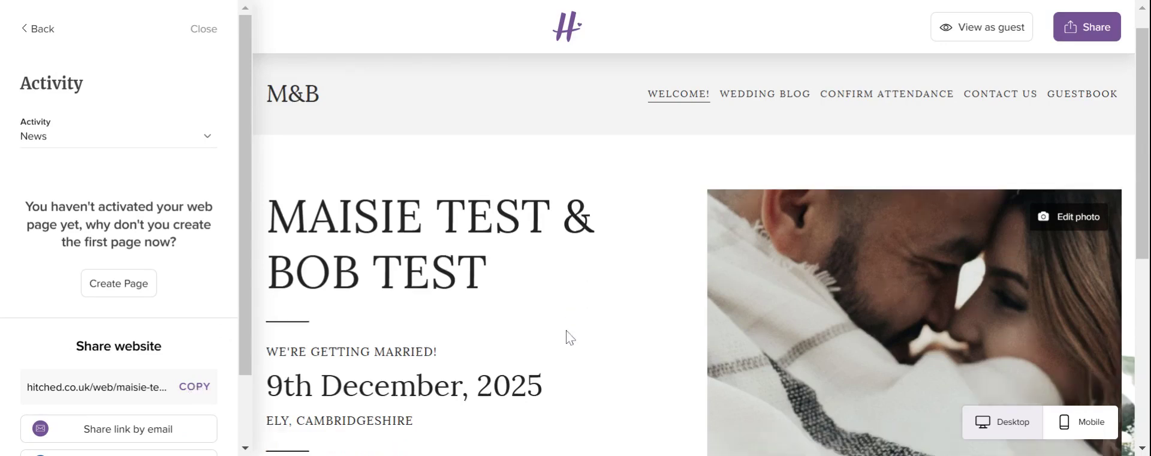
scroll(566, 330, "up", 5)
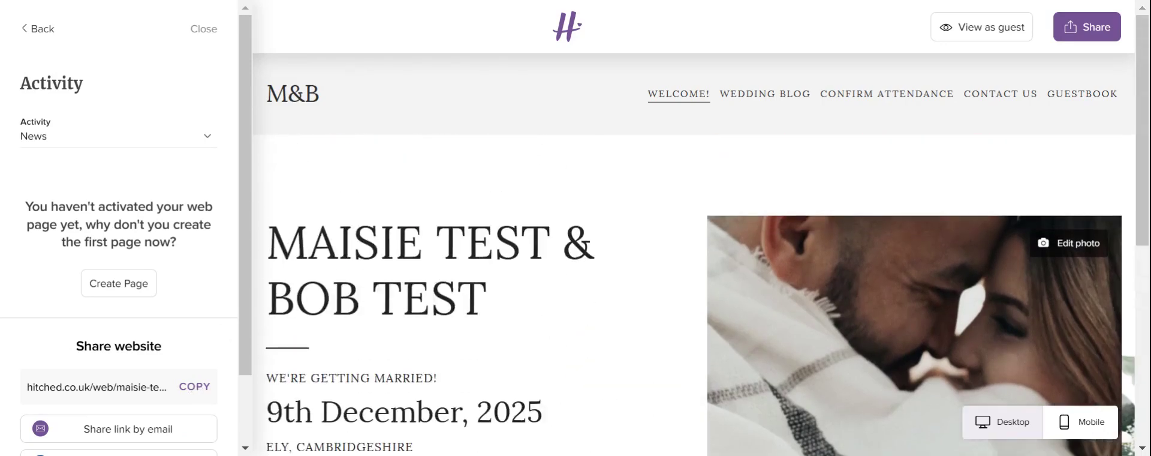